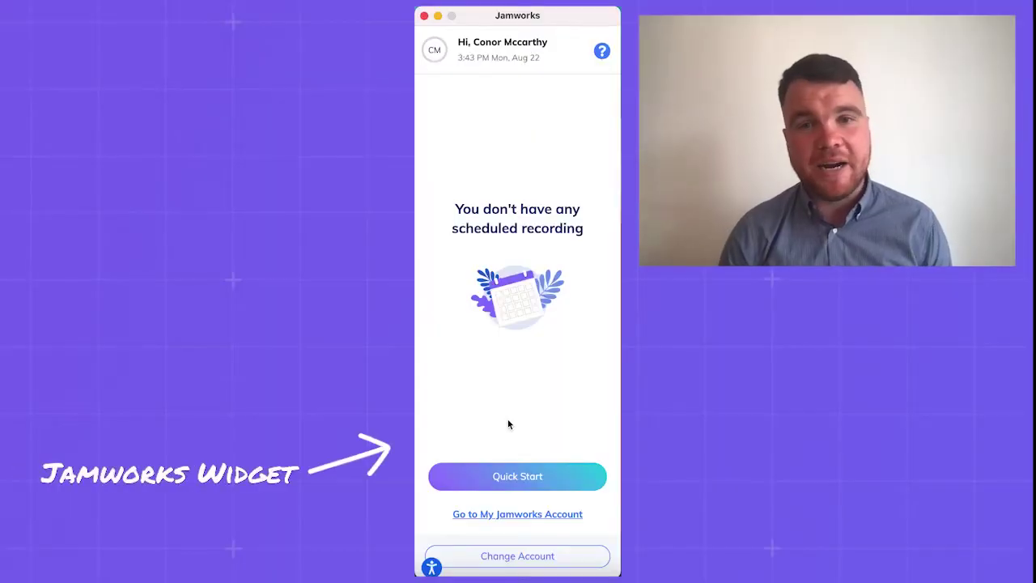
Start a quick recording that captures Screen and Camera.
left_click(505, 480)
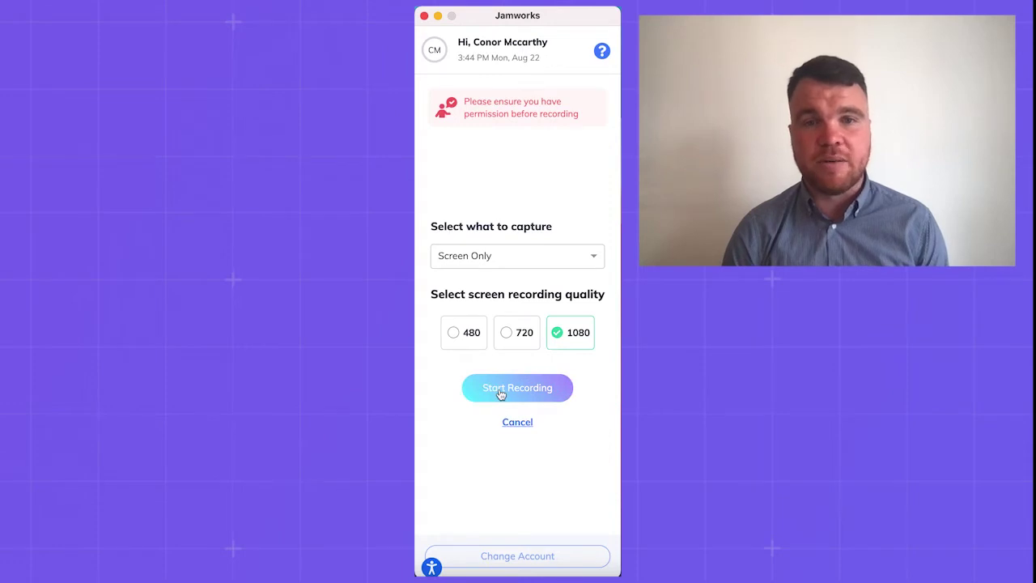
left_click(497, 260)
left_click(493, 305)
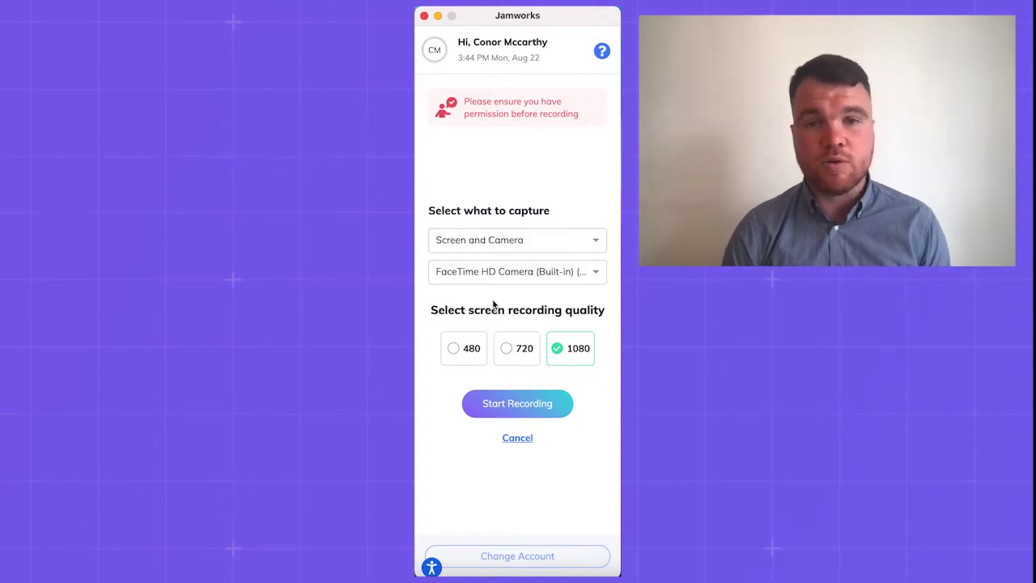
left_click(528, 397)
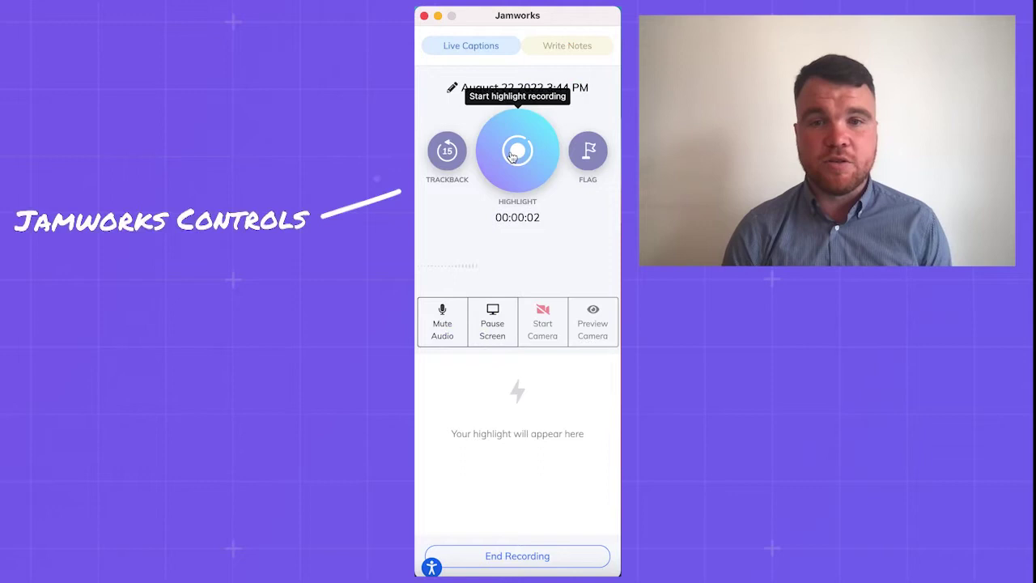
Highlight a passage of the running recording, name it "Important for exam", tag it "Biology", and end the highlight.
left_click(517, 151)
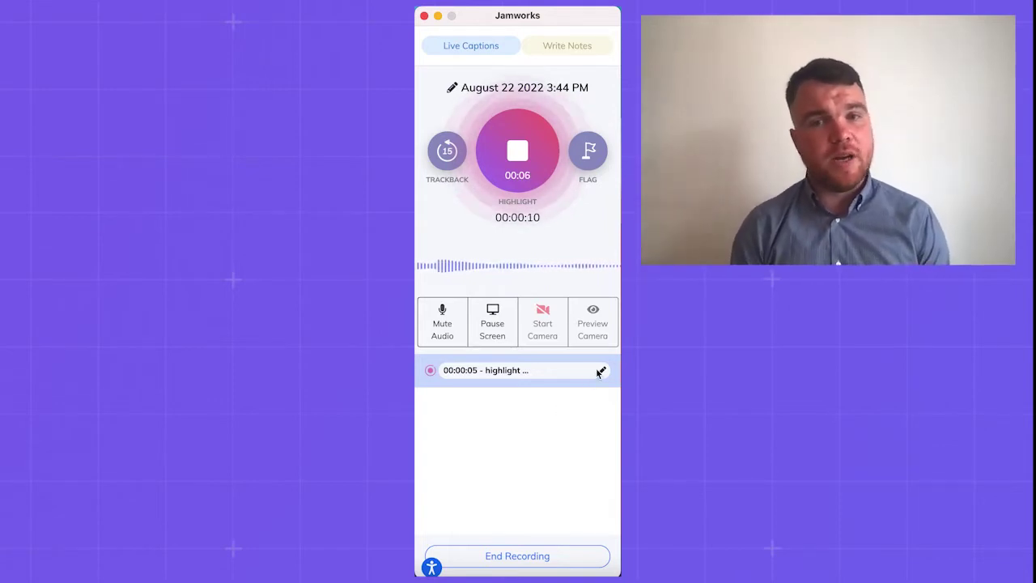
left_click(599, 398)
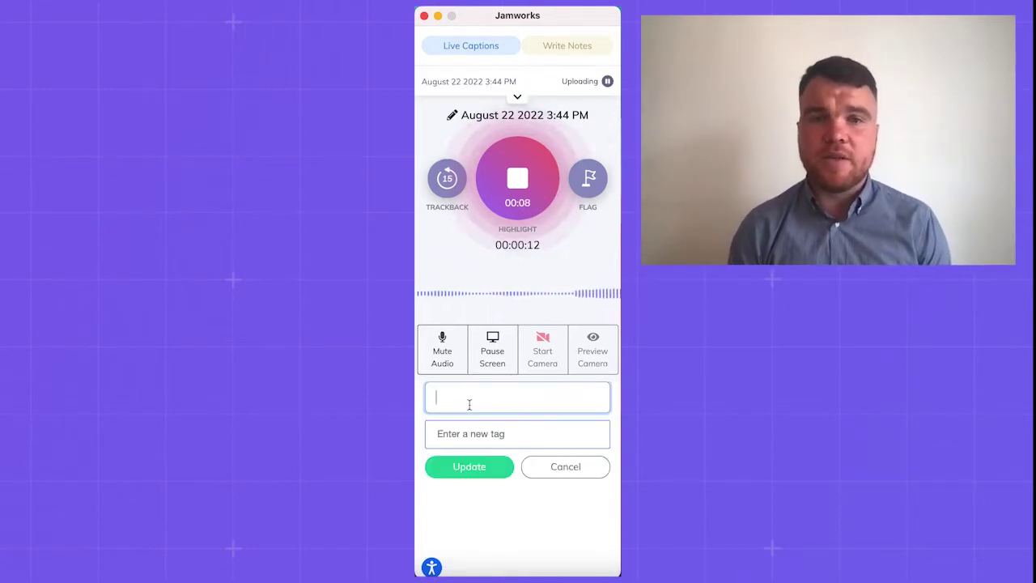
type("Important fo")
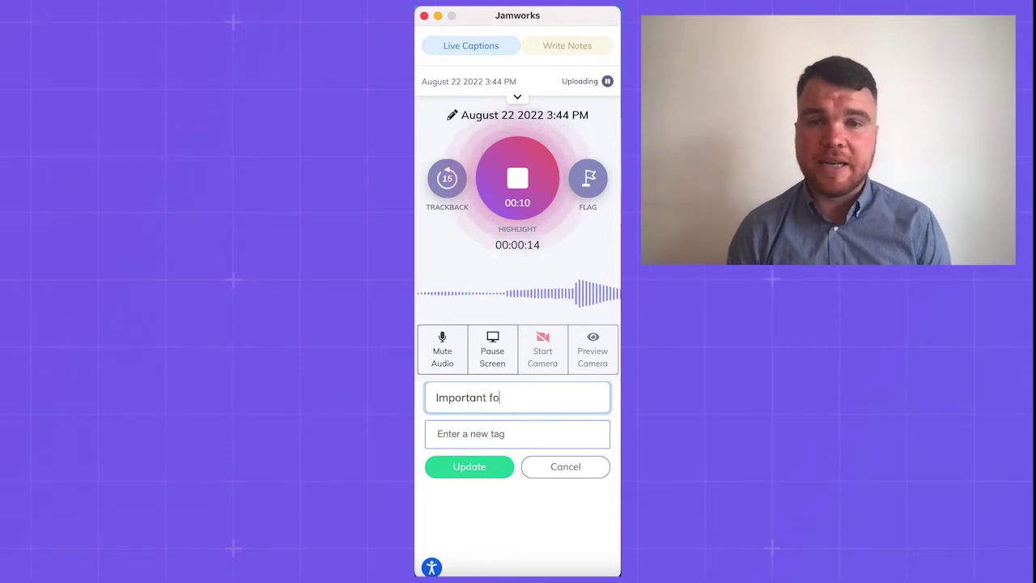
type("r exam")
left_click(477, 435)
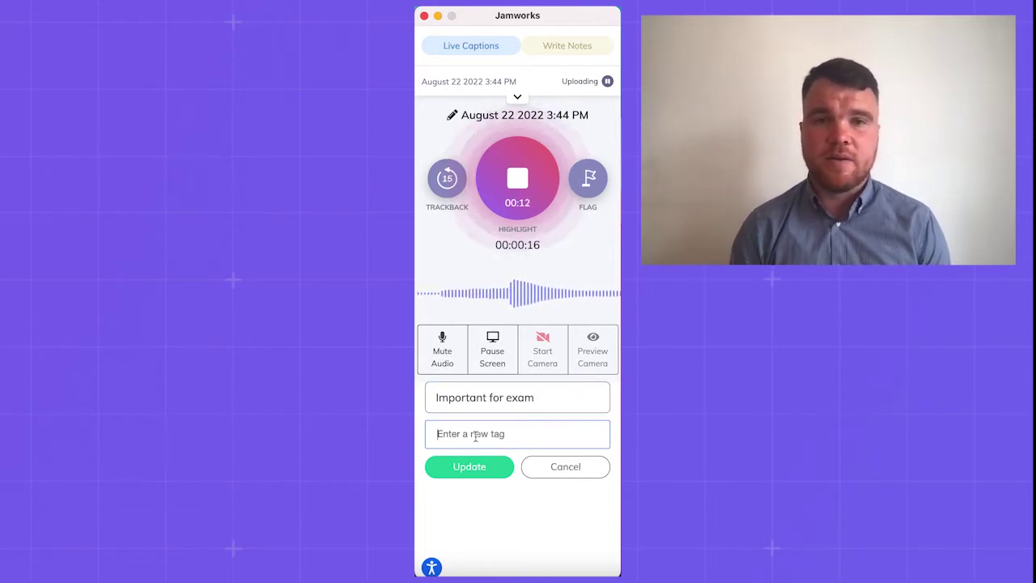
type("Biology")
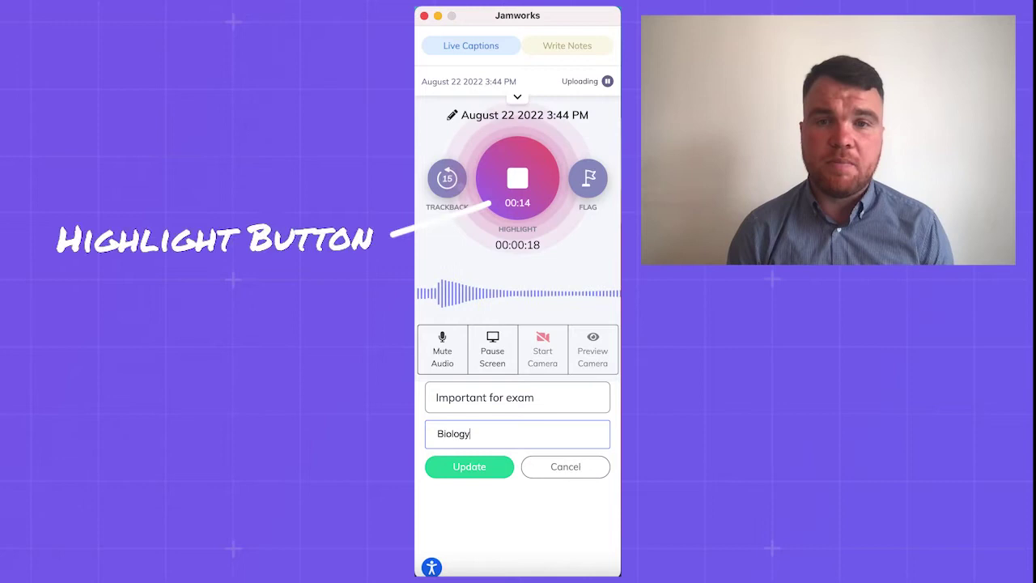
left_click(466, 468)
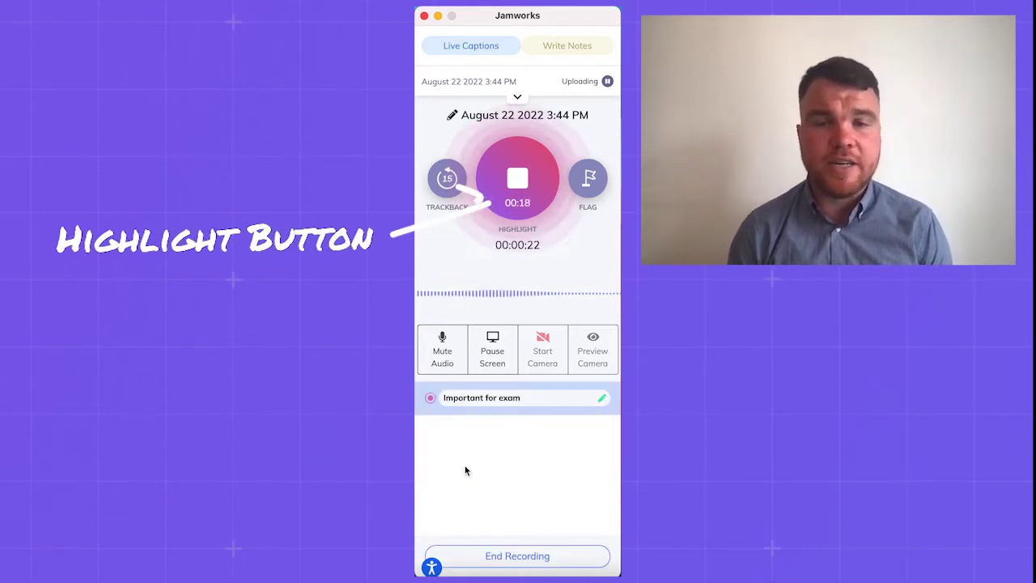
left_click(508, 188)
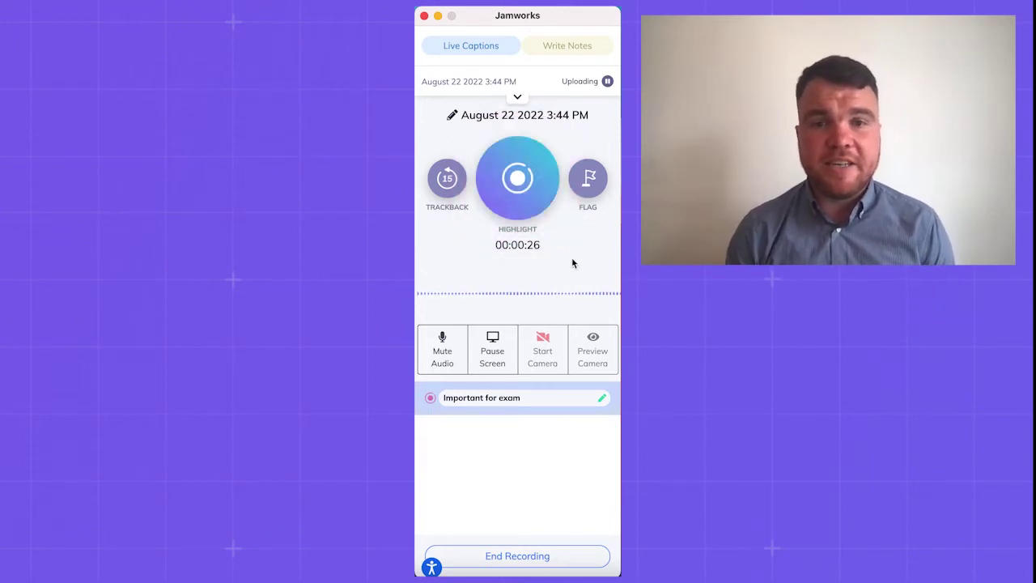
Flag an important moment in the recording and name the flag "Come back to this".
left_click(587, 196)
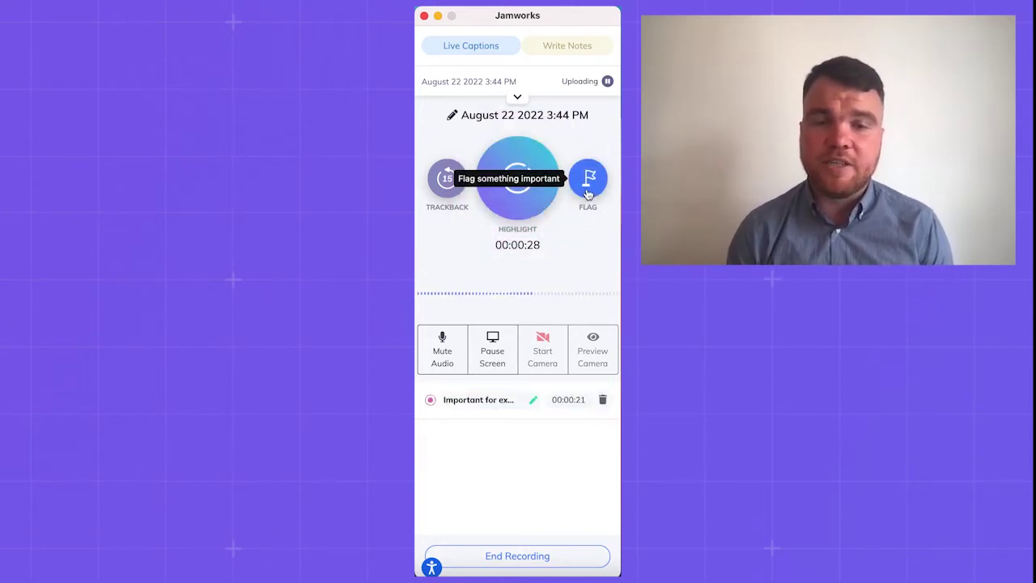
left_click(588, 185)
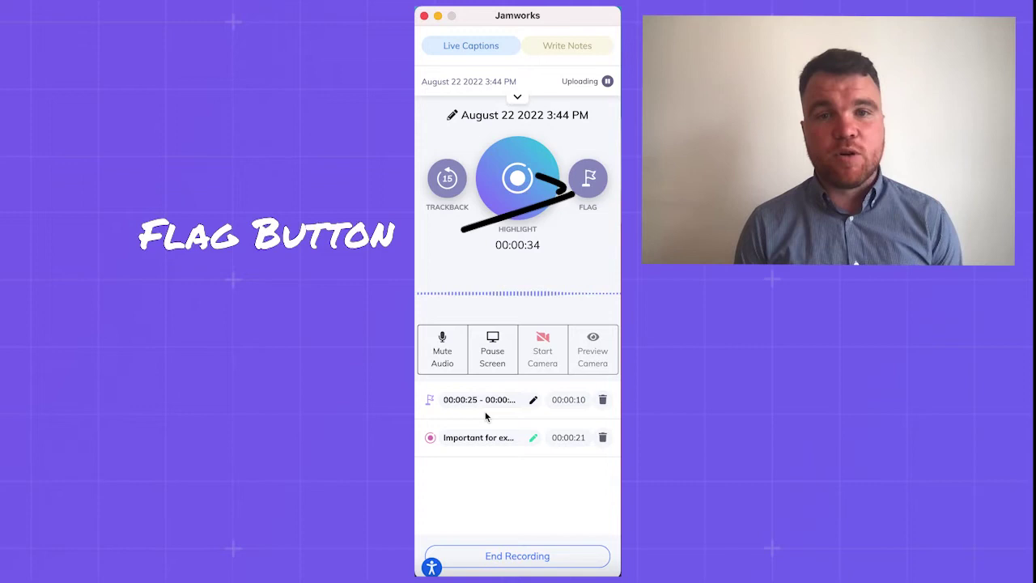
left_click(535, 402)
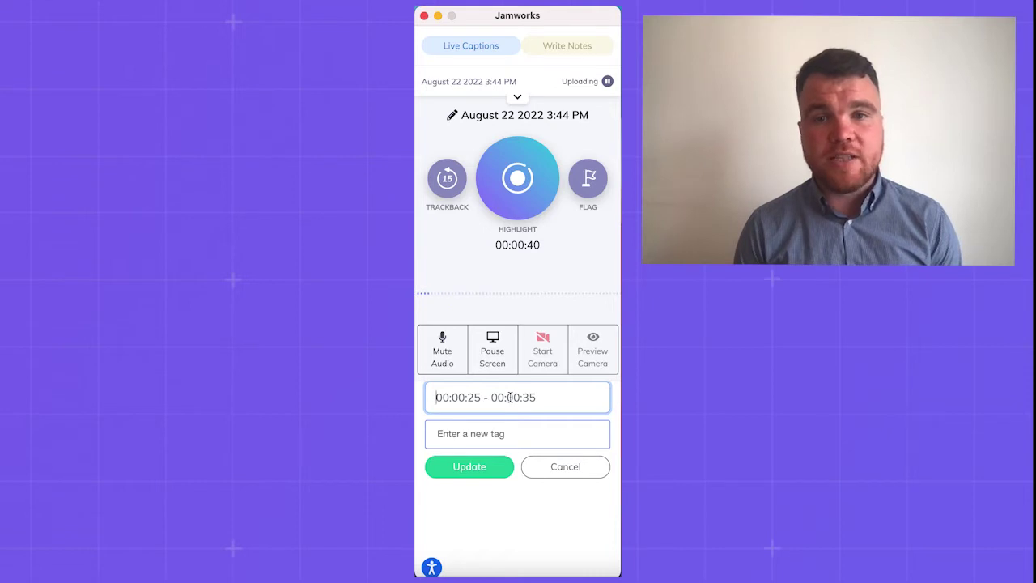
key("super+a")
type("C")
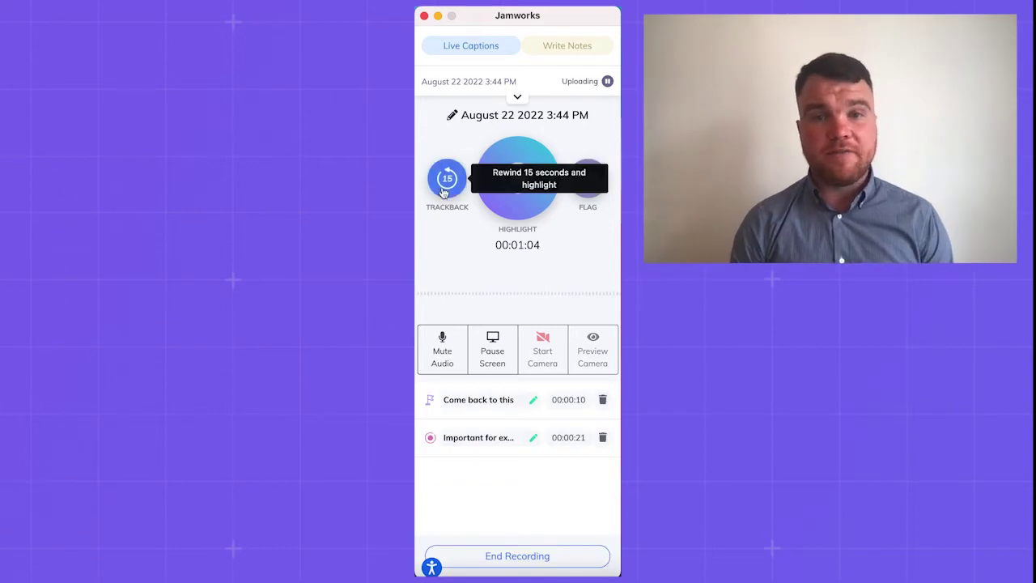
Start a highlight that tracks back 15 seconds and name it "Important Subject".
left_click(445, 190)
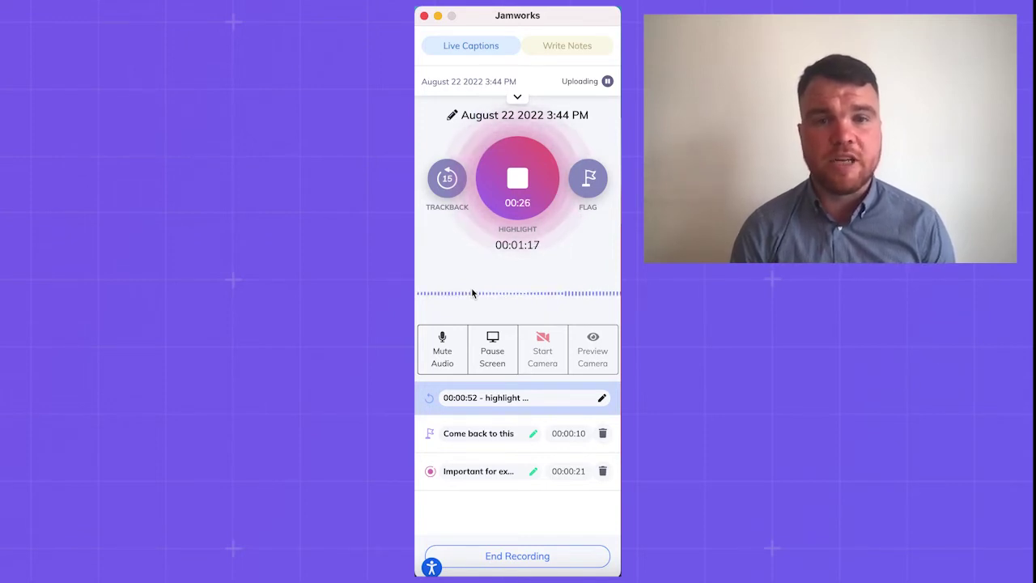
left_click(603, 398)
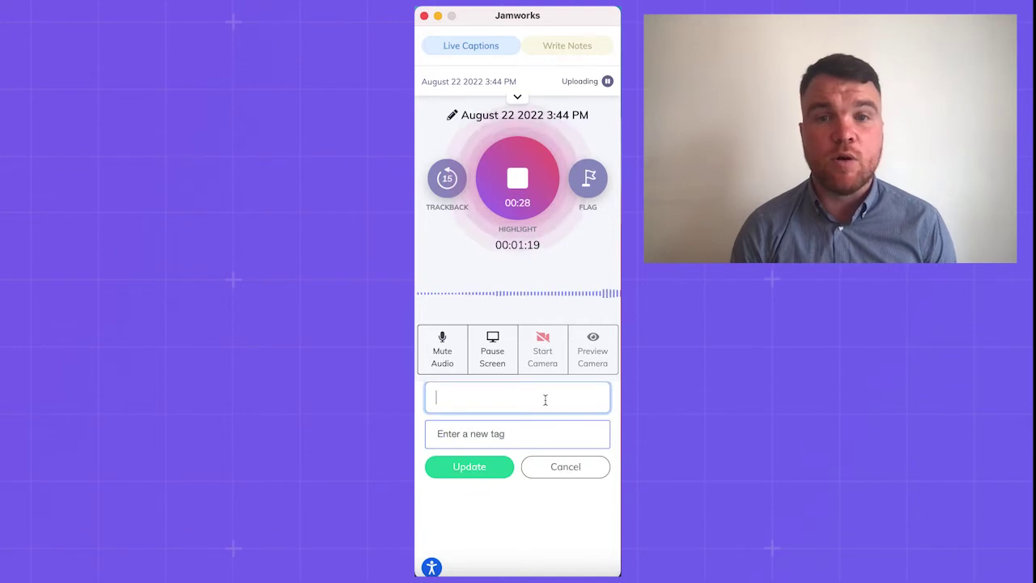
type("Impo")
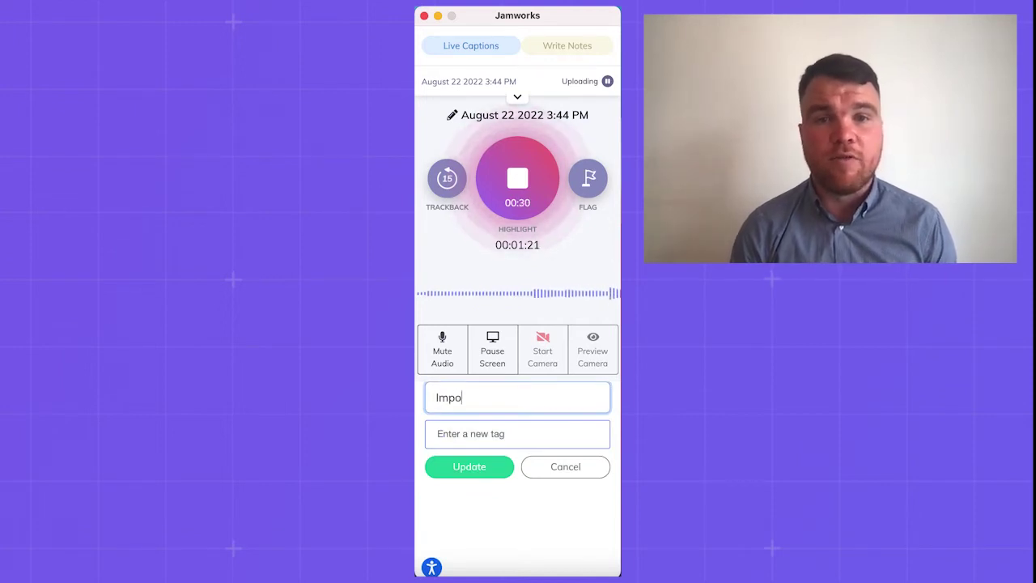
type("rant sh")
key("BackSpace")
key("BackSpace")
key("BackSpace")
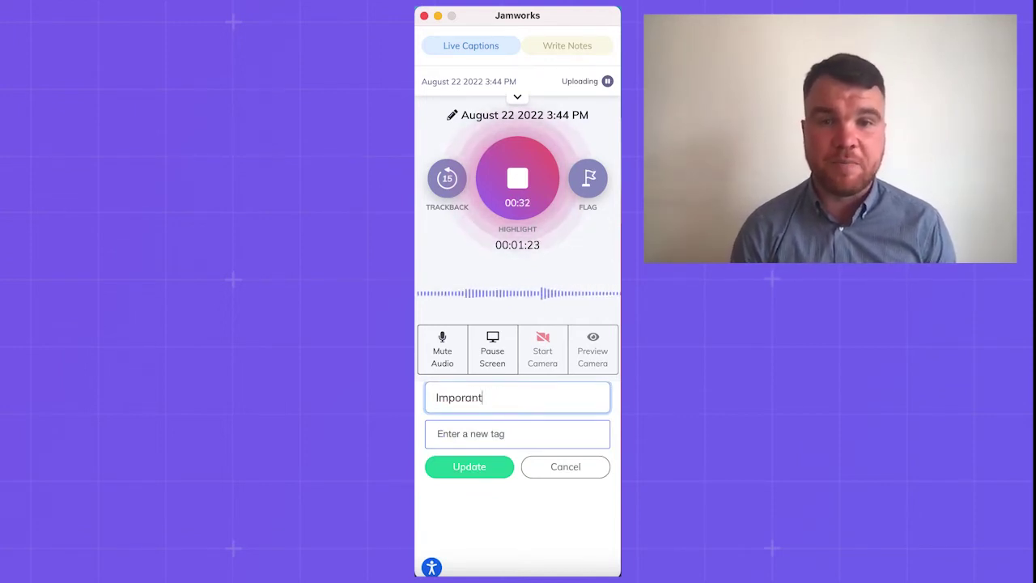
type("tan")
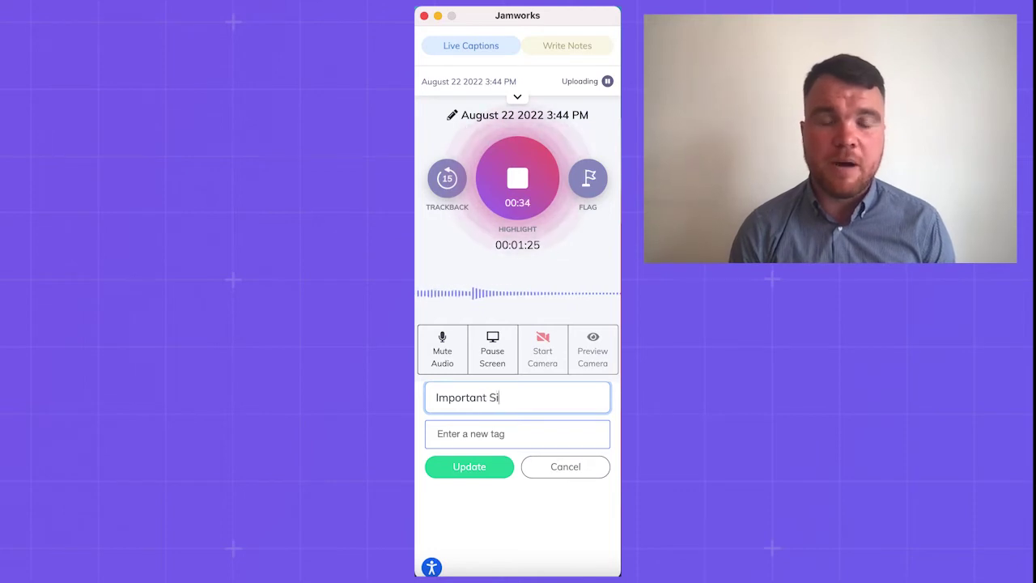
type("t Sibjec")
key("BackSpace")
key("BackSpace")
key("BackSpace")
key("BackSpace")
key("BackSpace")
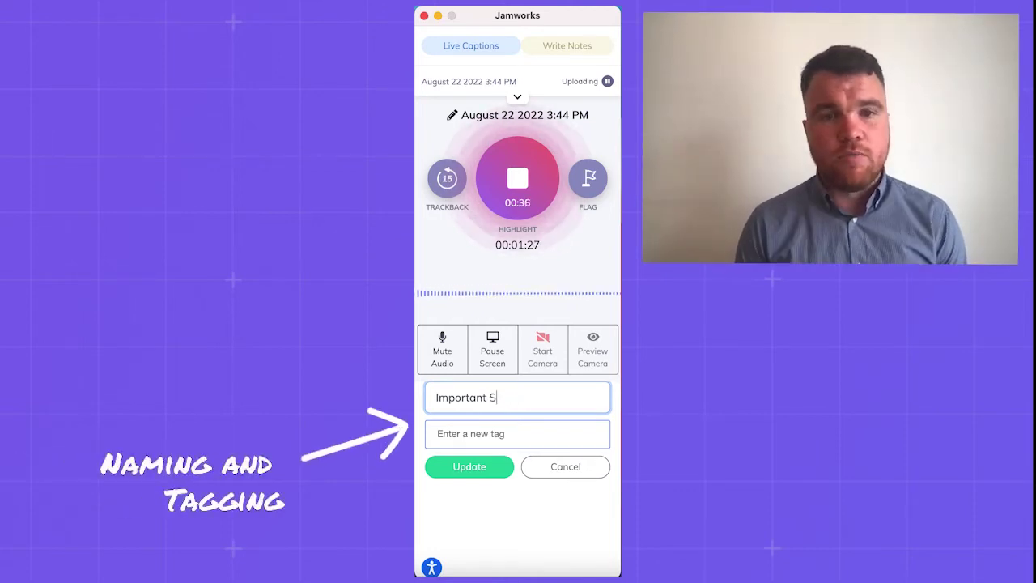
type("ubject")
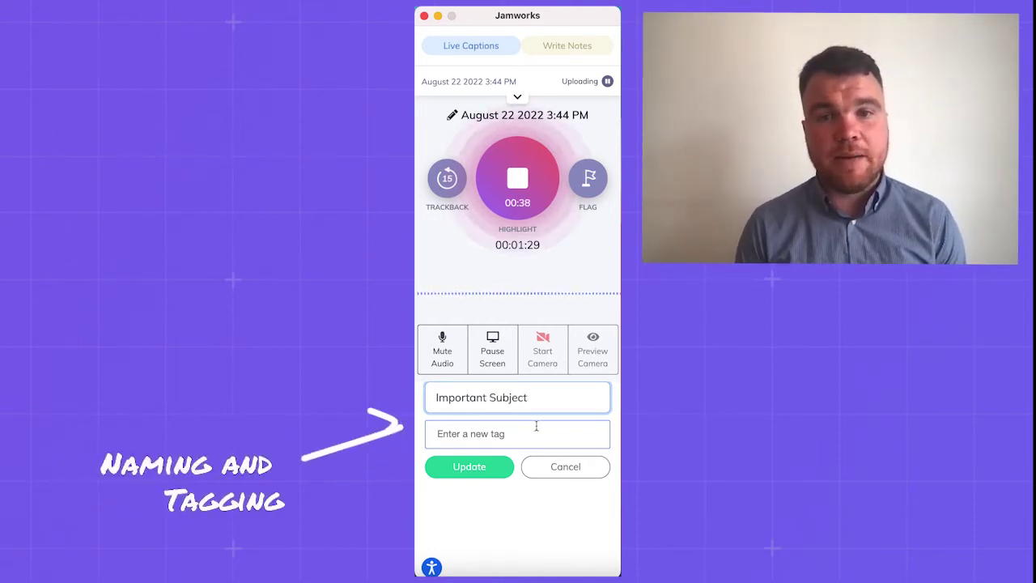
Tag the "Important Subject" highlight with "Biology" and save its details.
left_click(536, 427)
type("Biology")
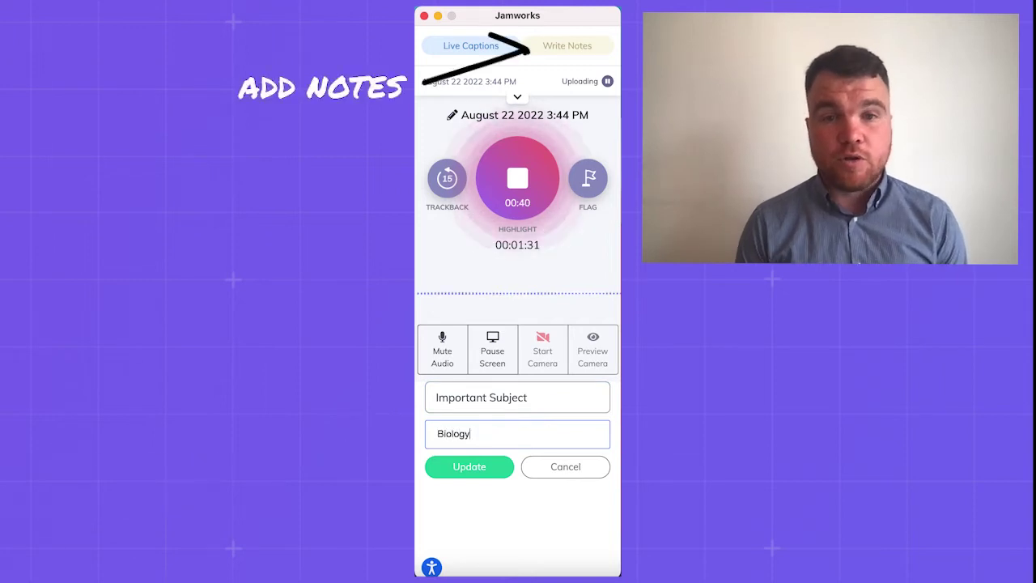
left_click(494, 469)
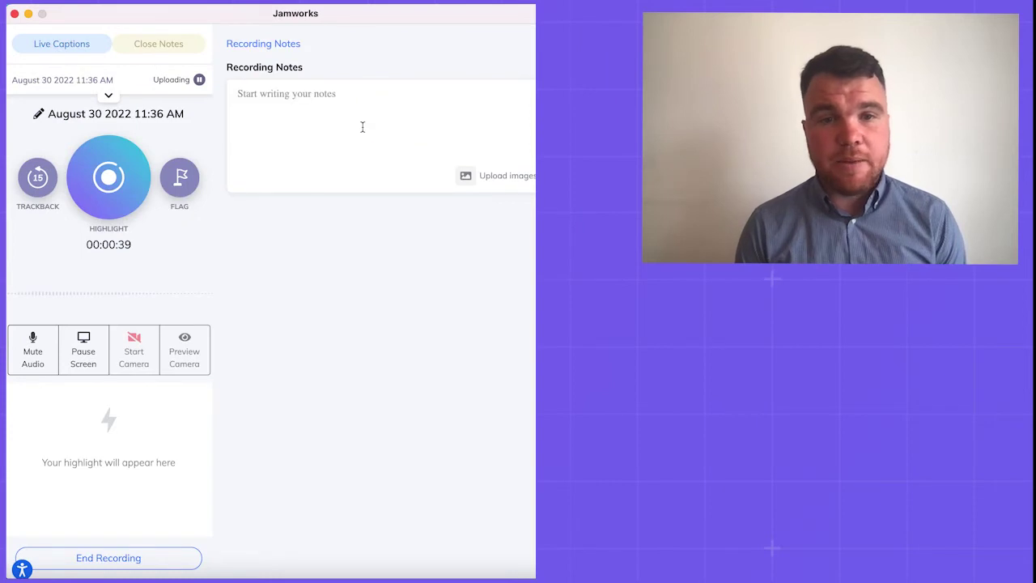
Write "Notes" in the recording notes, and end the running "Important Subject" highlight.
left_click(328, 109)
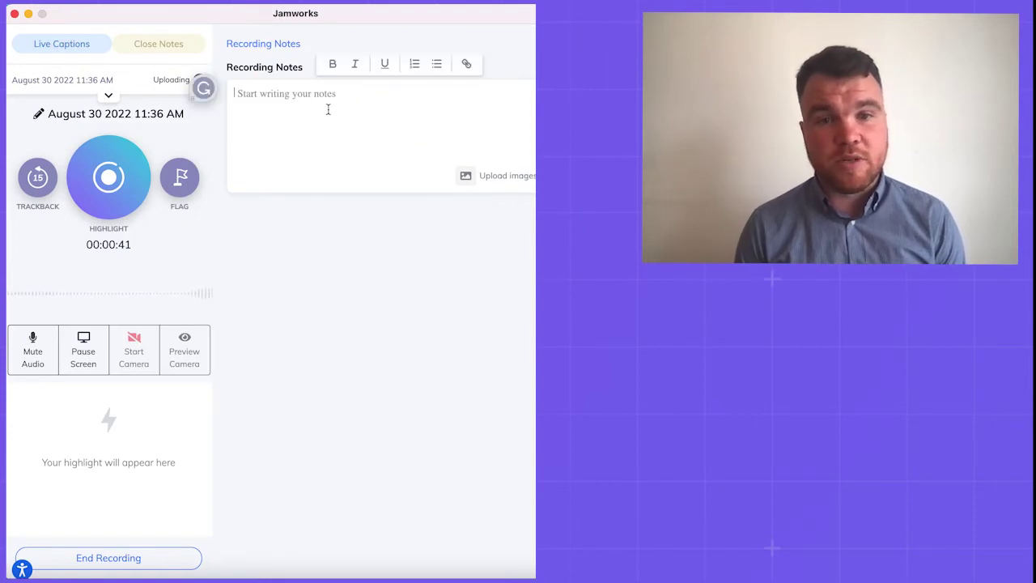
type("Note")
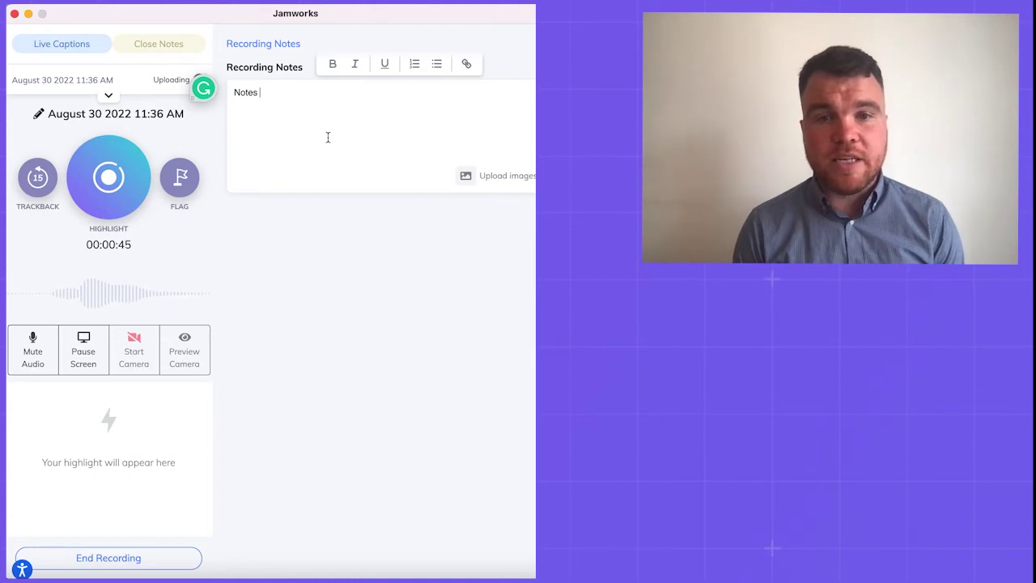
type("s")
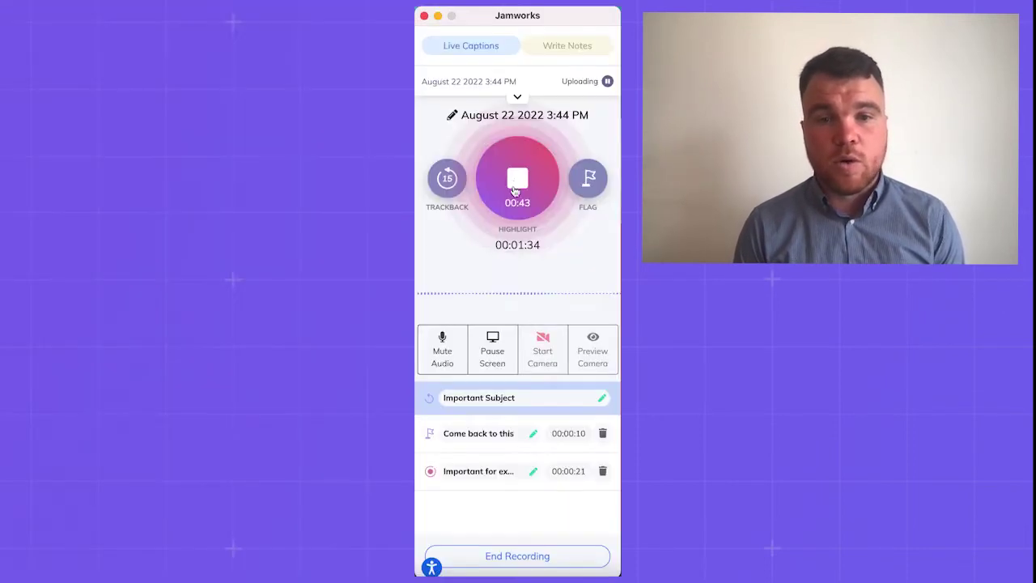
left_click(516, 186)
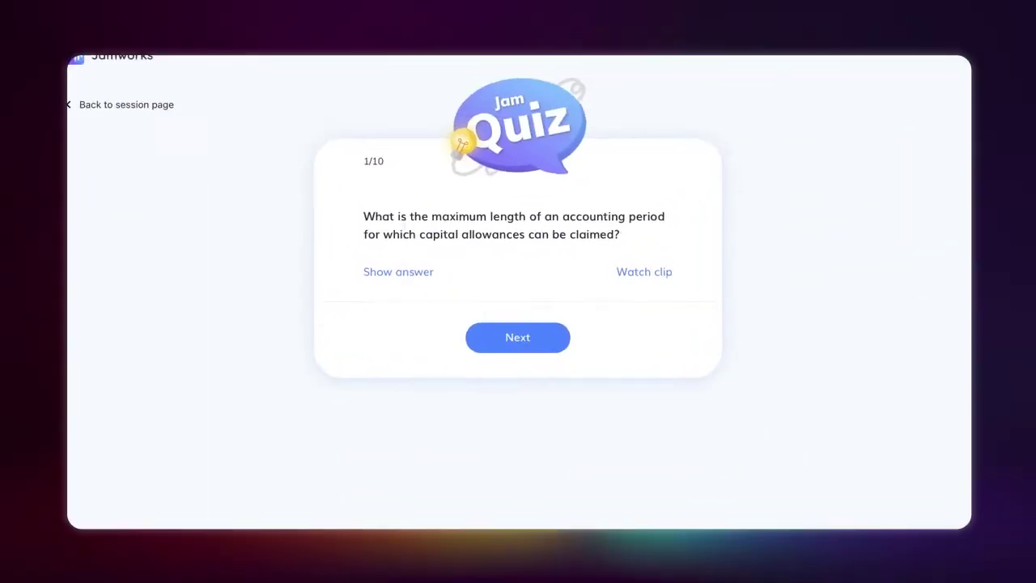
Reveal the answer to the first Jam Quiz question on capital allowances and watch its related clip.
left_click(428, 278)
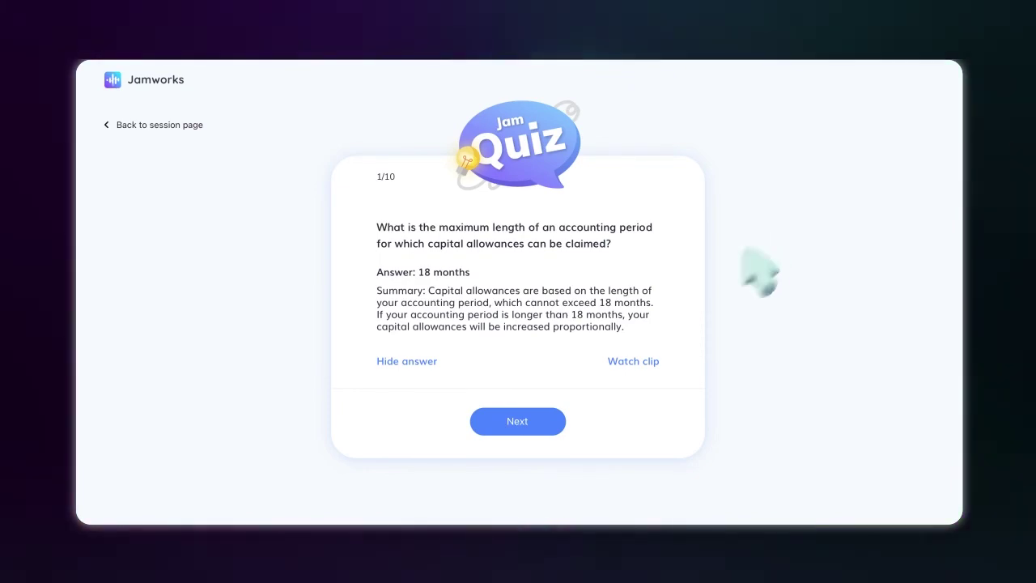
left_click(624, 363)
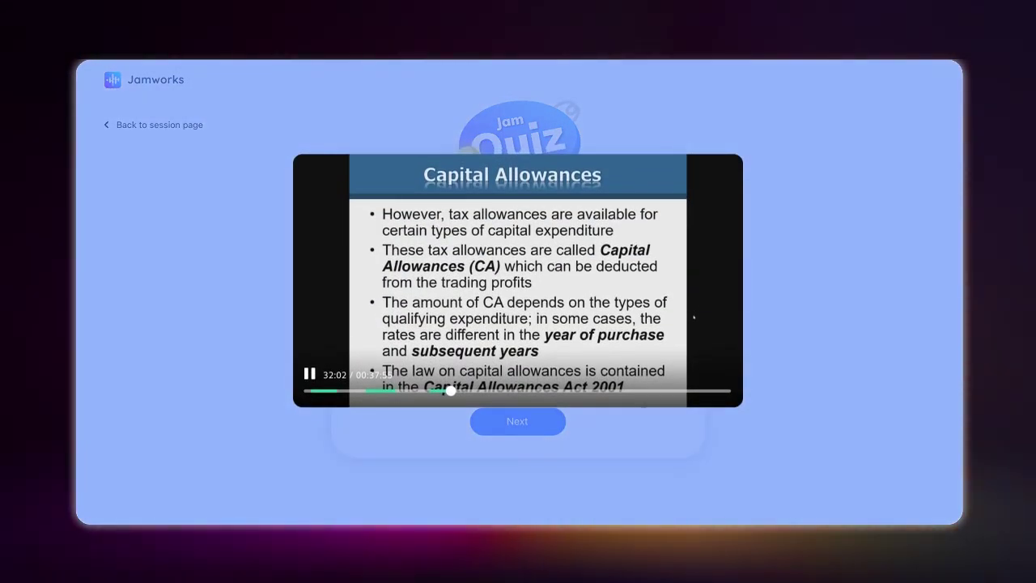